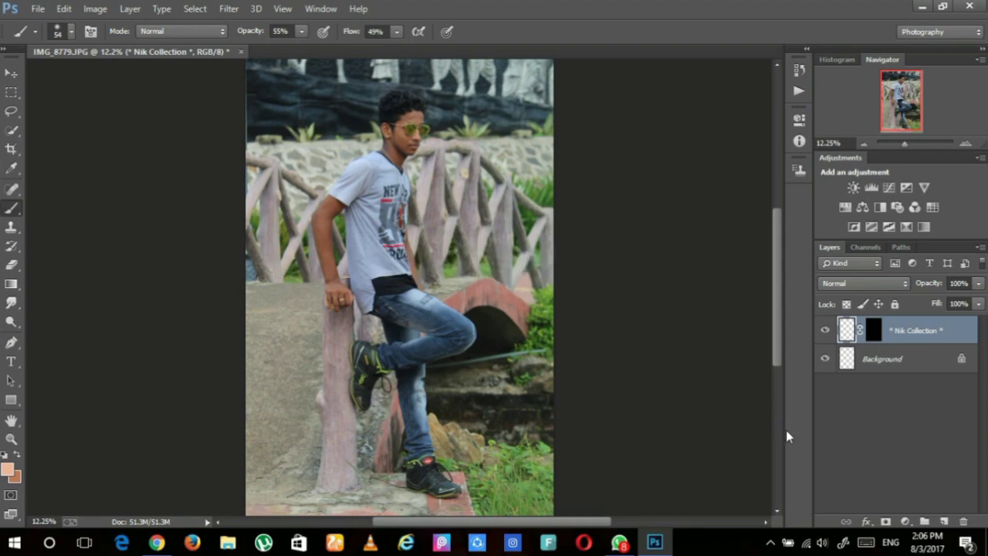
# Step: Merge the Color Efex Pro 4 filter layer down into the Background
pyautogui.rightClick(896, 334)
pyautogui.click(705, 415)
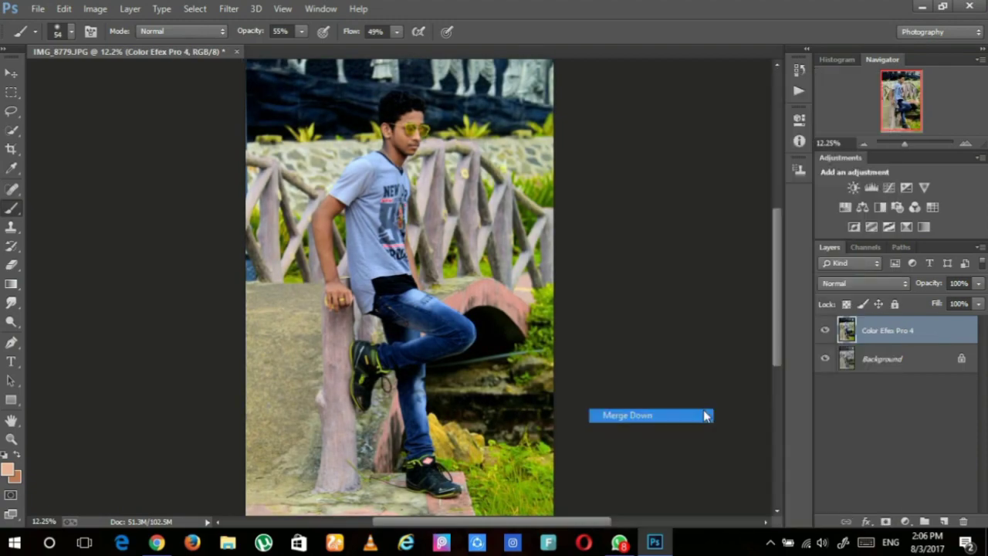
# Step: Sample the skin colour from the back of the man's hand and add a new empty layer for brush painting
pyautogui.moveTo(898, 147); pyautogui.dragTo(912, 142)
pyautogui.moveTo(901, 102)
pyautogui.mouseDown()
pyautogui.moveTo(899, 113)
pyautogui.moveTo(893, 107)
pyautogui.mouseUp()
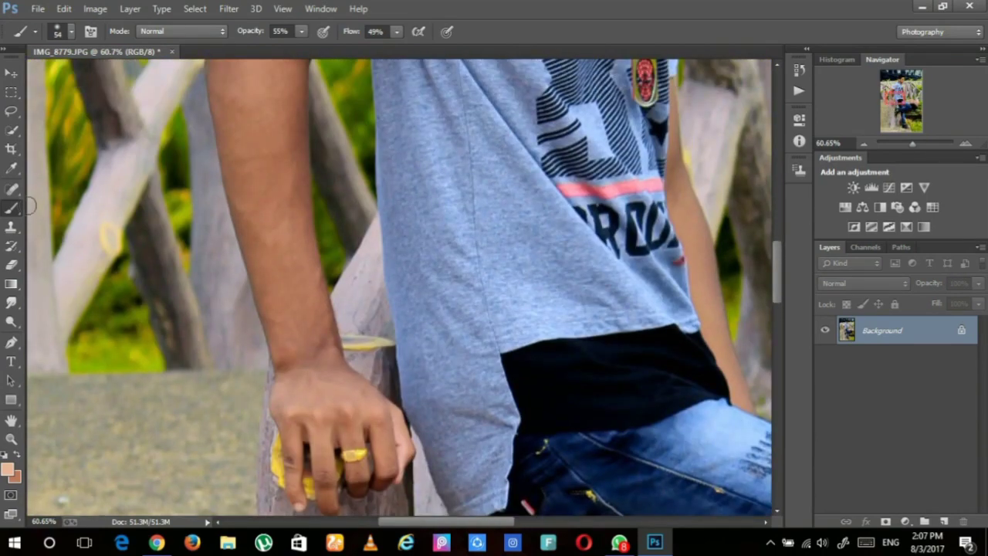
pyautogui.click(15, 173)
pyautogui.click(330, 401)
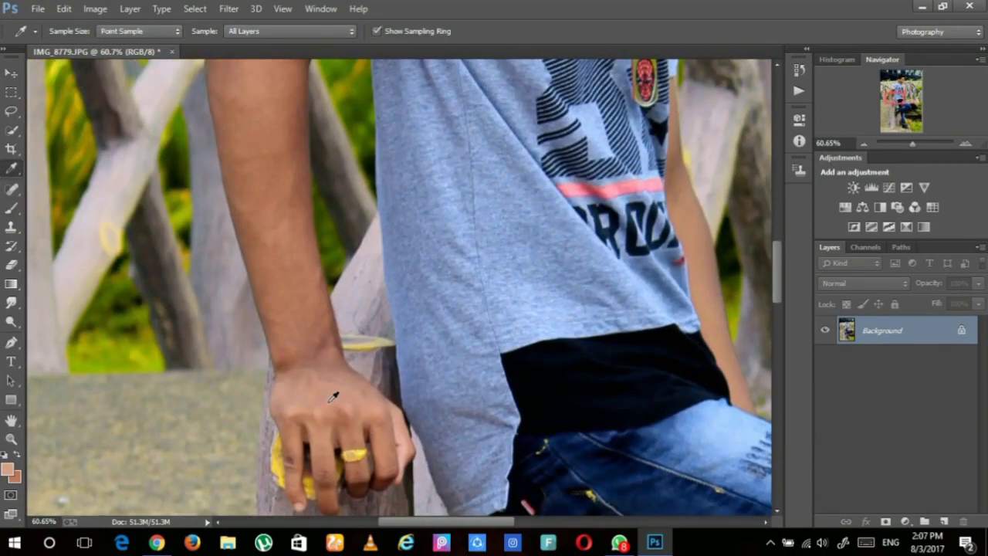
pyautogui.click(943, 522)
pyautogui.click(11, 207)
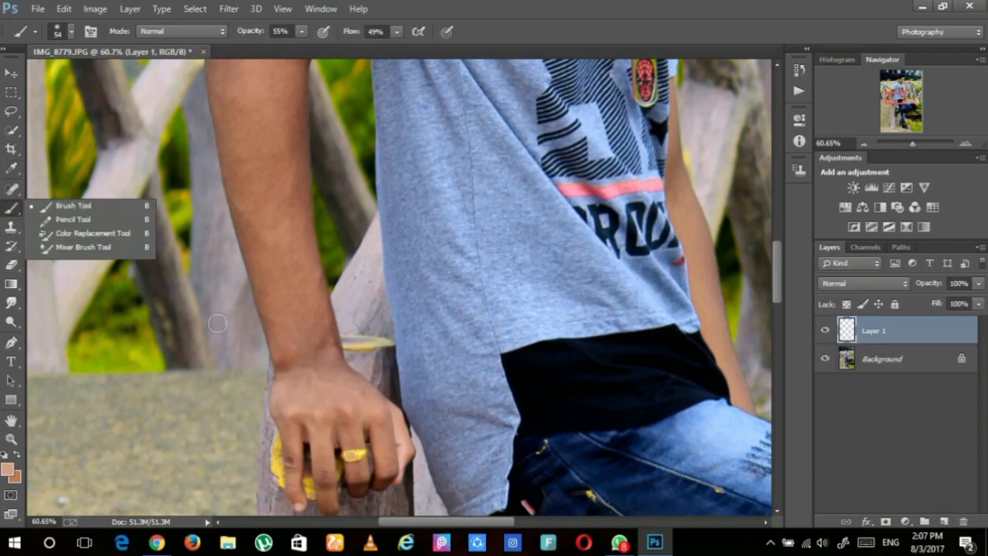
# Step: Paint the sampled skin tone over the hand and forearm with the soft 54 px brush at 55% opacity
pyautogui.moveTo(322, 378)
pyautogui.mouseDown()
pyautogui.moveTo(306, 338)
pyautogui.moveTo(302, 364)
pyautogui.moveTo(291, 327)
pyautogui.moveTo(295, 365)
pyautogui.moveTo(280, 328)
pyautogui.moveTo(286, 371)
pyautogui.moveTo(321, 354)
pyautogui.moveTo(316, 317)
pyautogui.moveTo(321, 348)
pyautogui.moveTo(302, 327)
pyautogui.moveTo(301, 362)
pyautogui.moveTo(281, 371)
pyautogui.moveTo(274, 345)
pyautogui.moveTo(277, 423)
pyautogui.moveTo(277, 393)
pyautogui.moveTo(305, 374)
pyautogui.moveTo(320, 426)
pyautogui.moveTo(330, 415)
pyautogui.moveTo(332, 431)
pyautogui.moveTo(301, 376)
pyautogui.moveTo(295, 427)
pyautogui.moveTo(288, 347)
pyautogui.moveTo(327, 447)
pyautogui.moveTo(265, 328)
pyautogui.moveTo(255, 431)
pyautogui.moveTo(244, 380)
pyautogui.moveTo(265, 462)
pyautogui.moveTo(265, 384)
pyautogui.moveTo(270, 456)
pyautogui.moveTo(272, 400)
pyautogui.moveTo(281, 420)
pyautogui.moveTo(304, 385)
pyautogui.mouseUp()
pyautogui.scroll(2, 310, 340)
pyautogui.scroll(2, 328, 447)
pyautogui.scroll(2, 306, 443)
pyautogui.moveTo(265, 324)
pyautogui.mouseDown()
pyautogui.moveTo(262, 422)
pyautogui.moveTo(244, 359)
pyautogui.moveTo(235, 416)
pyautogui.moveTo(232, 395)
pyautogui.moveTo(239, 444)
pyautogui.moveTo(240, 390)
pyautogui.moveTo(247, 452)
pyautogui.moveTo(249, 410)
pyautogui.moveTo(255, 443)
pyautogui.moveTo(290, 399)
pyautogui.moveTo(300, 448)
pyautogui.moveTo(301, 363)
pyautogui.moveTo(295, 406)
pyautogui.moveTo(287, 330)
pyautogui.moveTo(287, 403)
pyautogui.mouseUp()
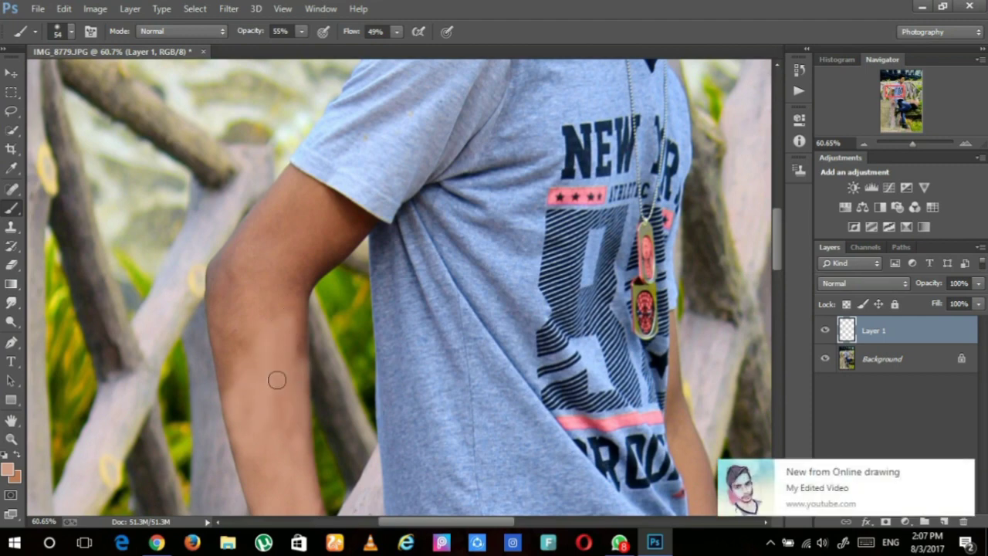
pyautogui.scroll(2, 287, 440)
# Step: Dismiss the browser notification and return to the photo in Photoshop
pyautogui.click(970, 470)
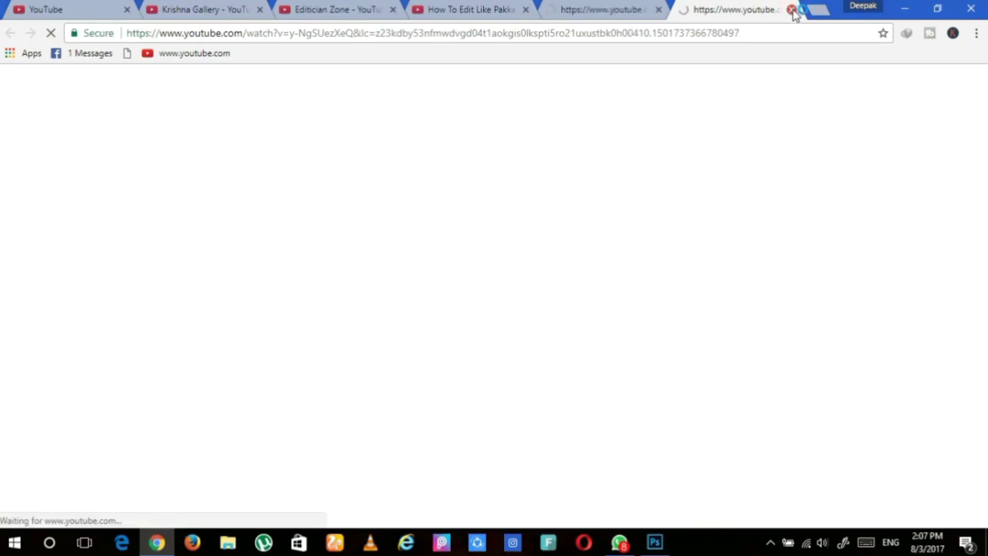
pyautogui.click(905, 7)
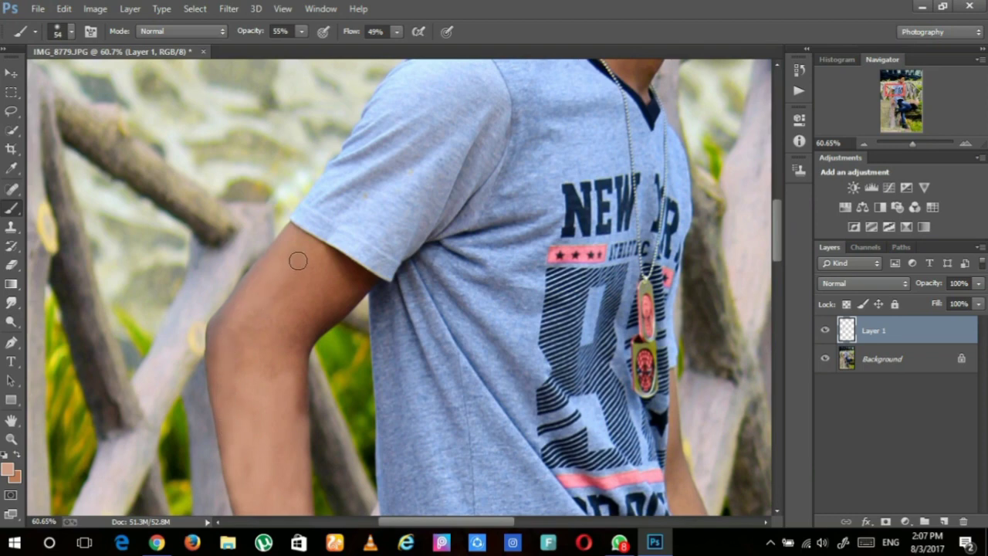
# Step: Set the brush size to 94 px and paint the skin tone over both of the man's arms
pyautogui.rightClick(426, 218)
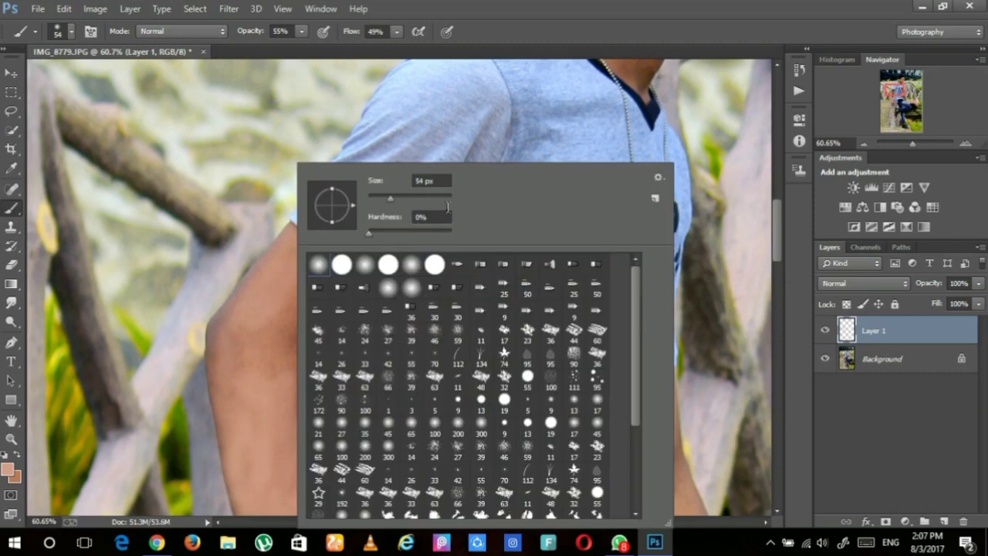
pyautogui.press('Return')
pyautogui.scroll(-2, 302, 214)
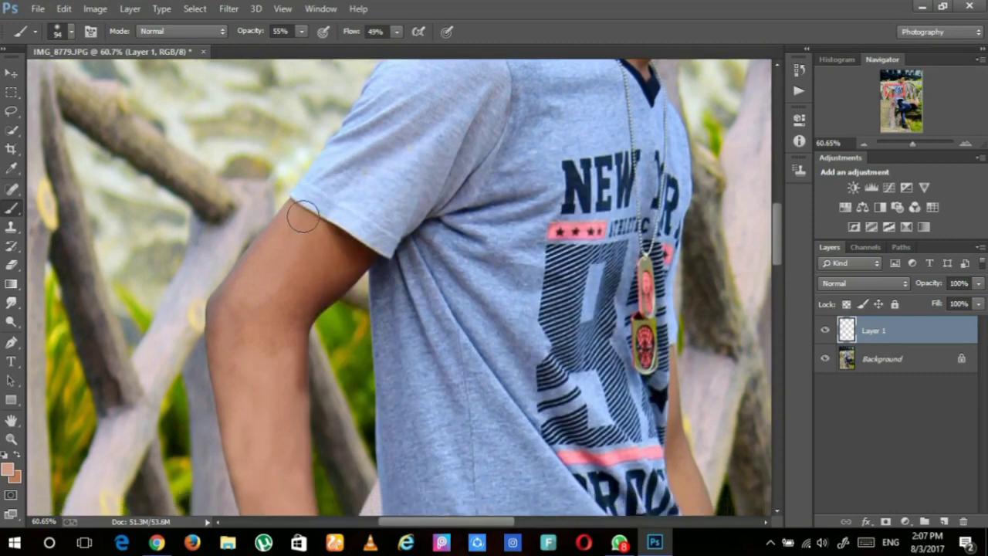
pyautogui.moveTo(291, 264)
pyautogui.mouseDown()
pyautogui.moveTo(259, 342)
pyautogui.moveTo(262, 298)
pyautogui.moveTo(261, 367)
pyautogui.moveTo(276, 361)
pyautogui.moveTo(285, 321)
pyautogui.moveTo(286, 391)
pyautogui.moveTo(292, 315)
pyautogui.moveTo(321, 252)
pyautogui.moveTo(339, 256)
pyautogui.moveTo(297, 292)
pyautogui.moveTo(344, 238)
pyautogui.moveTo(292, 208)
pyautogui.moveTo(234, 315)
pyautogui.moveTo(230, 307)
pyautogui.moveTo(226, 364)
pyautogui.moveTo(234, 354)
pyautogui.moveTo(245, 405)
pyautogui.moveTo(257, 363)
pyautogui.moveTo(267, 438)
pyautogui.mouseUp()
pyautogui.scroll(-6, 262, 382)
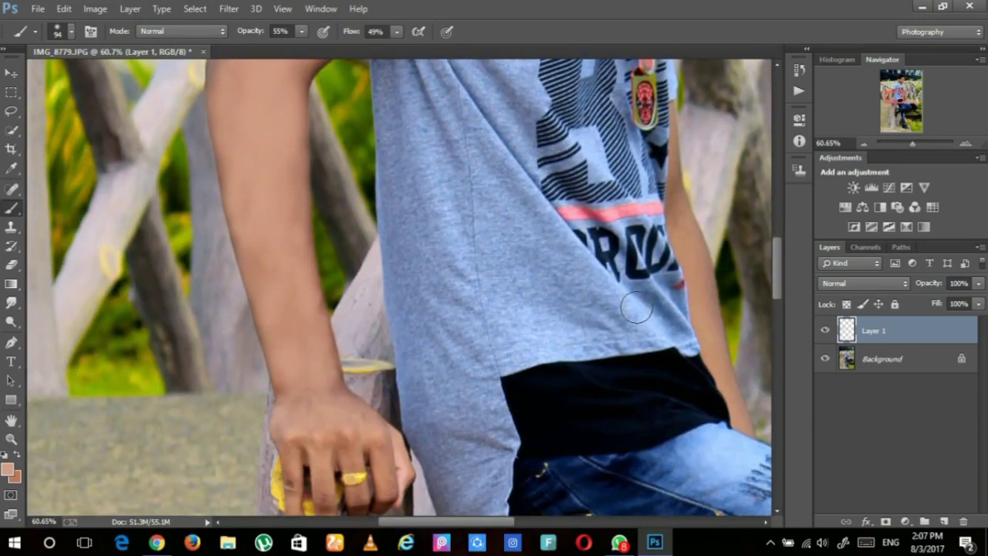
pyautogui.moveTo(688, 259)
pyautogui.mouseDown()
pyautogui.moveTo(697, 236)
pyautogui.moveTo(686, 220)
pyautogui.moveTo(718, 382)
pyautogui.mouseUp()
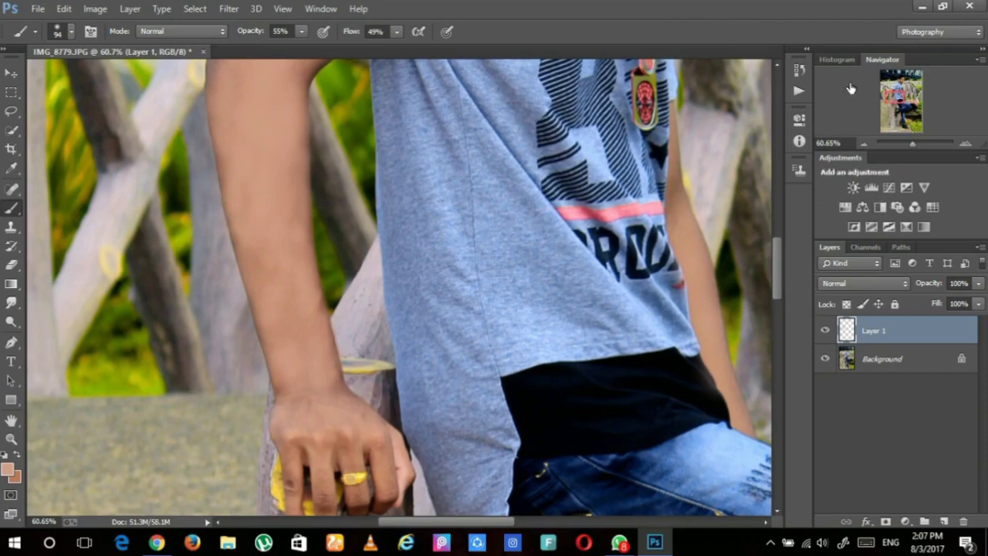
# Step: Paint the skin tone softly over the man's face and neck down to the necklace
pyautogui.moveTo(914, 142)
pyautogui.mouseDown()
pyautogui.moveTo(903, 144)
pyautogui.moveTo(915, 146)
pyautogui.mouseUp()
pyautogui.moveTo(895, 104)
pyautogui.mouseDown()
pyautogui.moveTo(893, 68)
pyautogui.moveTo(900, 78)
pyautogui.mouseUp()
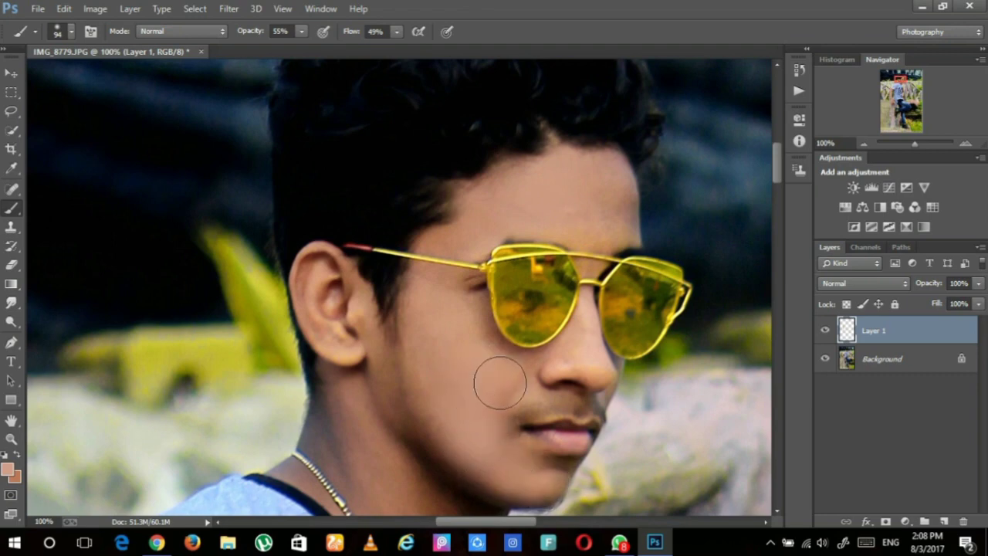
pyautogui.scroll(-2, 409, 377)
pyautogui.moveTo(352, 358)
pyautogui.mouseDown()
pyautogui.moveTo(376, 413)
pyautogui.moveTo(365, 354)
pyautogui.moveTo(385, 419)
pyautogui.moveTo(446, 478)
pyautogui.moveTo(359, 427)
pyautogui.moveTo(328, 378)
pyautogui.moveTo(383, 440)
pyautogui.mouseUp()
pyautogui.scroll(-3, 401, 444)
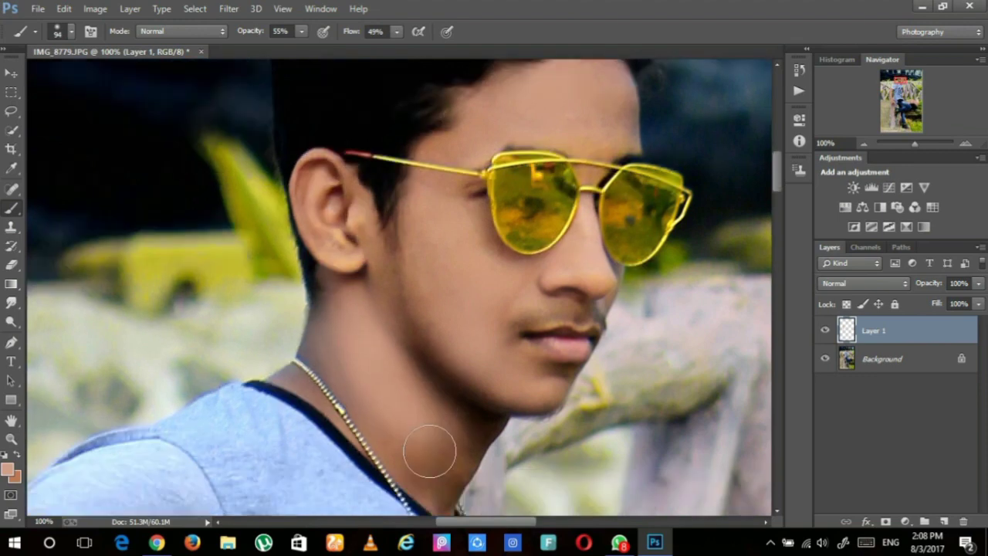
pyautogui.moveTo(454, 441)
pyautogui.mouseDown()
pyautogui.moveTo(426, 462)
pyautogui.moveTo(397, 423)
pyautogui.moveTo(429, 466)
pyautogui.moveTo(479, 414)
pyautogui.mouseUp()
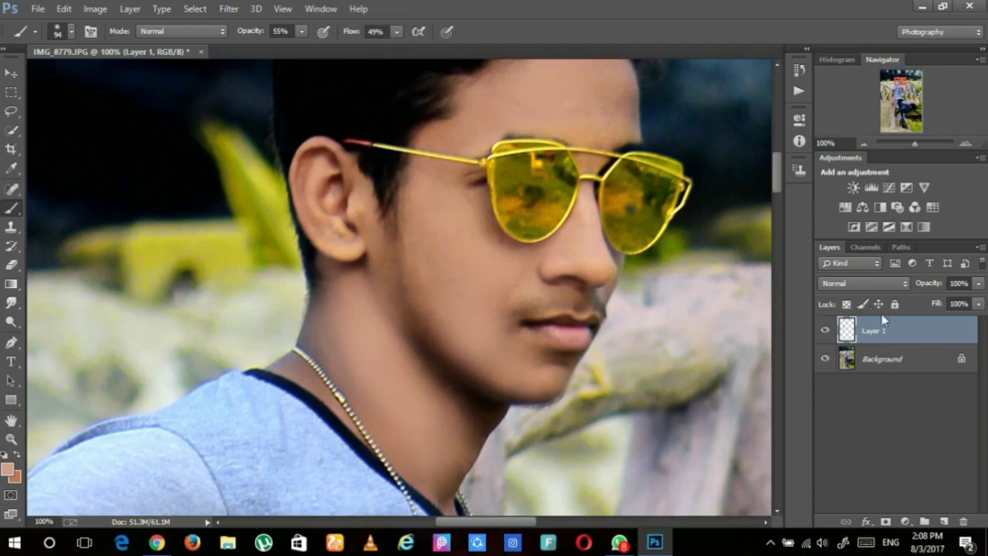
# Step: Slightly reduce the opacity of the skin paint layer and flatten the image
pyautogui.moveTo(927, 285); pyautogui.dragTo(925, 284)
pyautogui.moveTo(912, 143)
pyautogui.mouseDown()
pyautogui.moveTo(897, 147)
pyautogui.moveTo(905, 151)
pyautogui.mouseUp()
pyautogui.rightClick(932, 333)
pyautogui.click(717, 441)
# Step: Add a new empty layer and set the foreground colour to orange ff7800
pyautogui.click(943, 522)
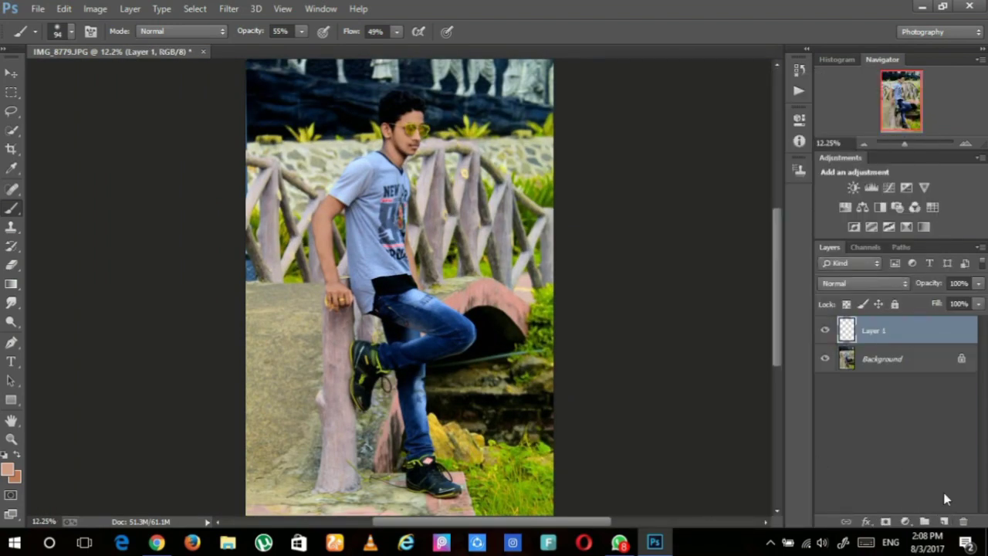
pyautogui.click(9, 471)
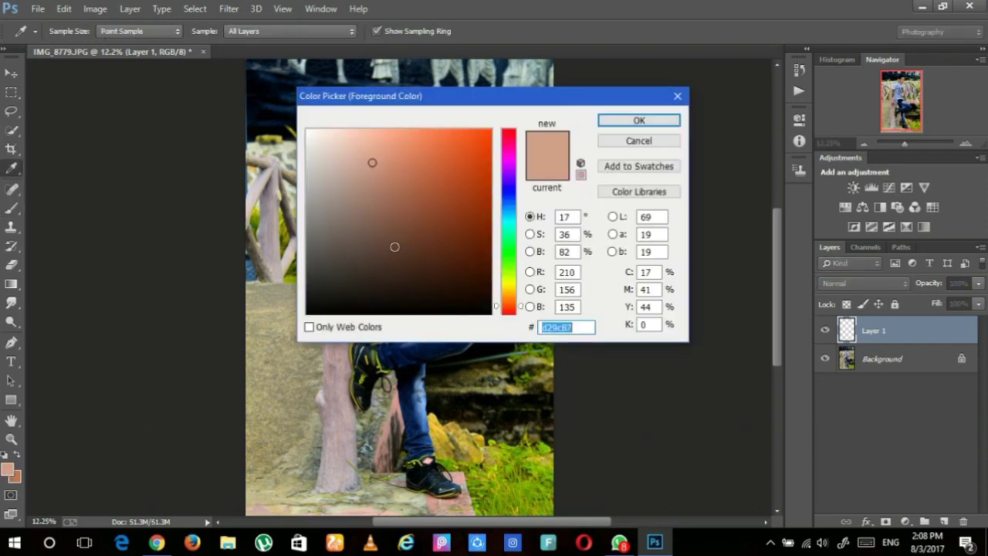
pyautogui.write('ac6100')
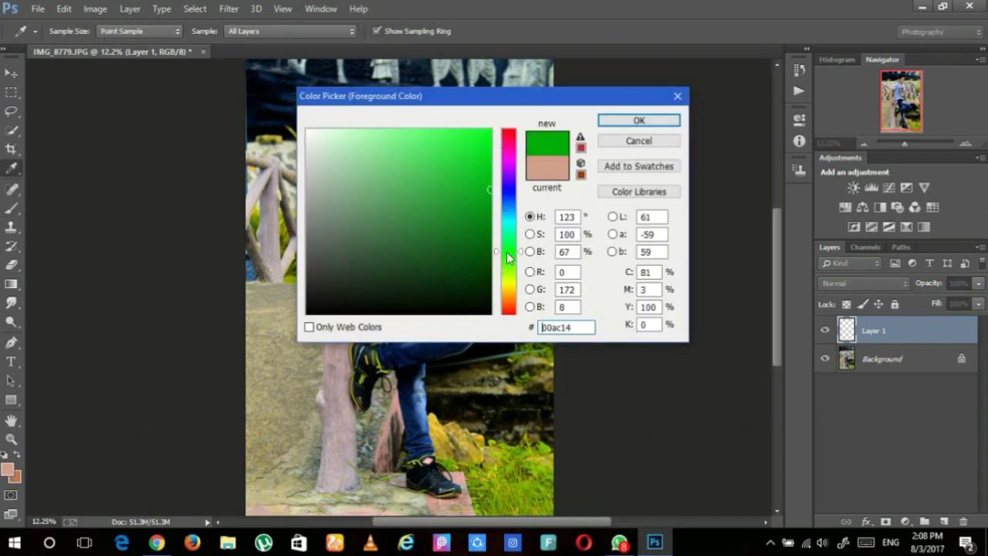
pyautogui.moveTo(506, 299); pyautogui.dragTo(507, 301)
pyautogui.click(491, 129)
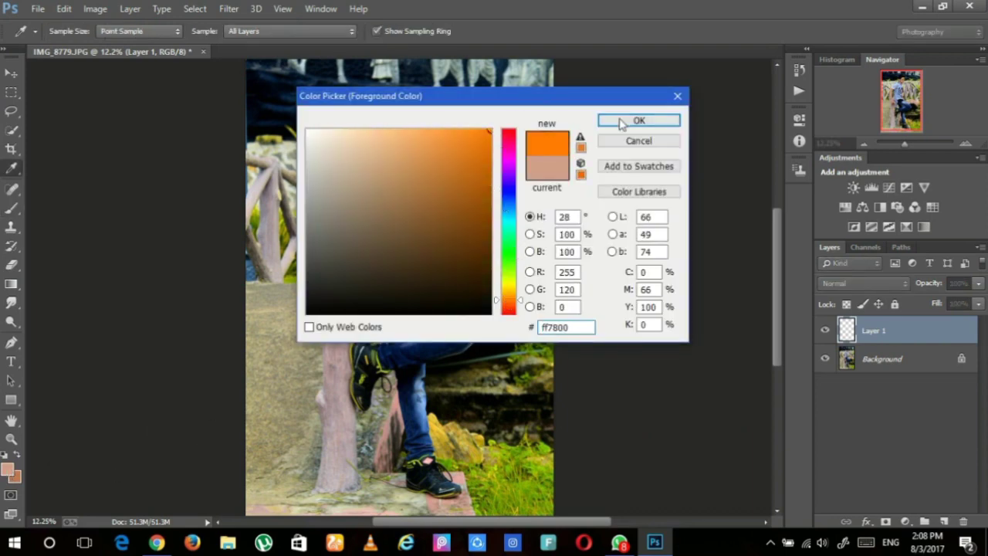
pyautogui.click(638, 120)
# Step: Set the brush size to 437 px, try an orange dab on the background beside the head, and undo it
pyautogui.rightClick(464, 221)
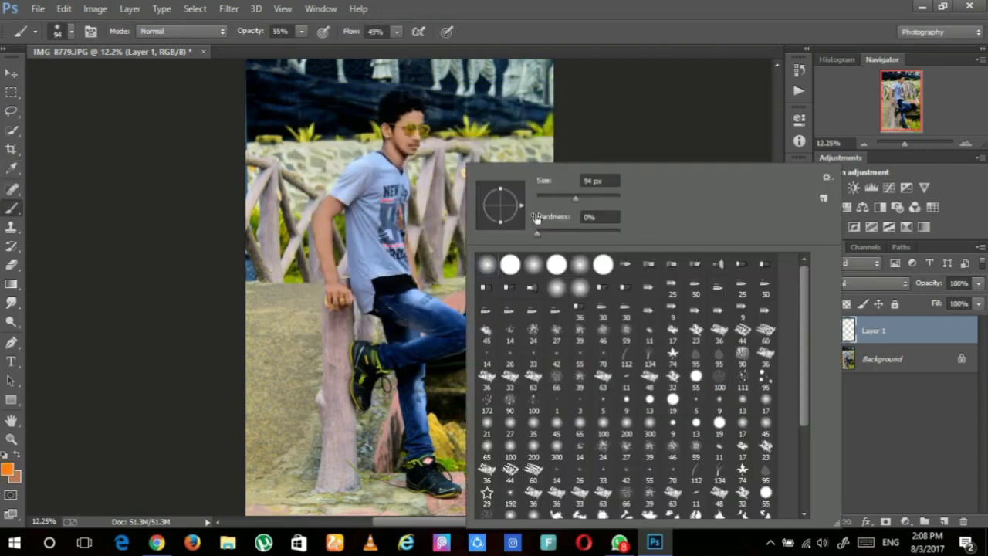
pyautogui.moveTo(580, 199); pyautogui.dragTo(594, 198)
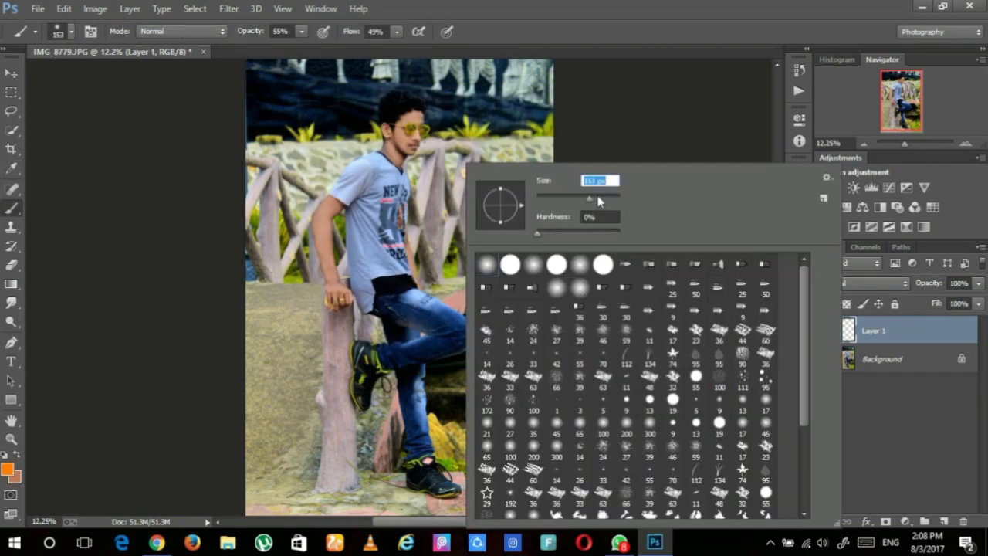
pyautogui.click(471, 112)
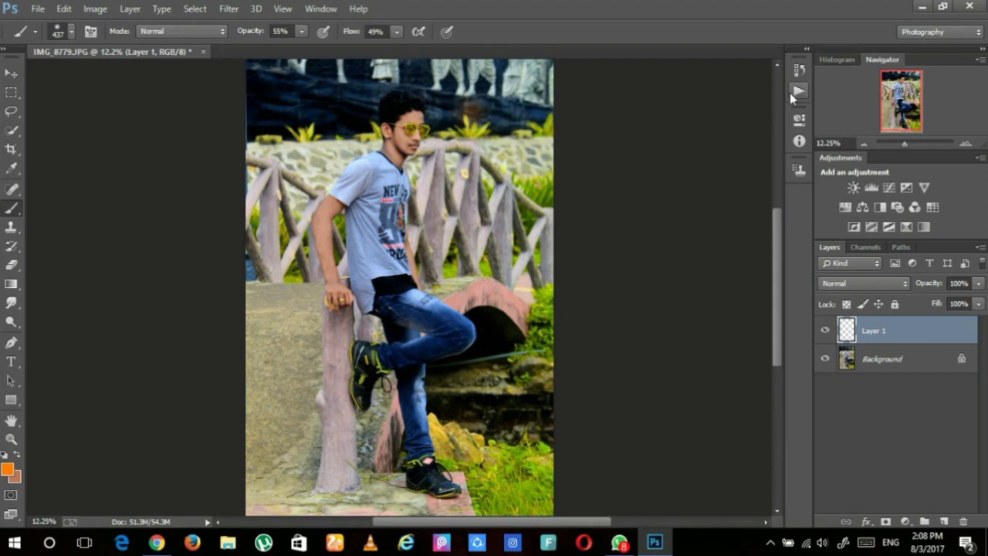
pyautogui.click(801, 72)
pyautogui.click(687, 229)
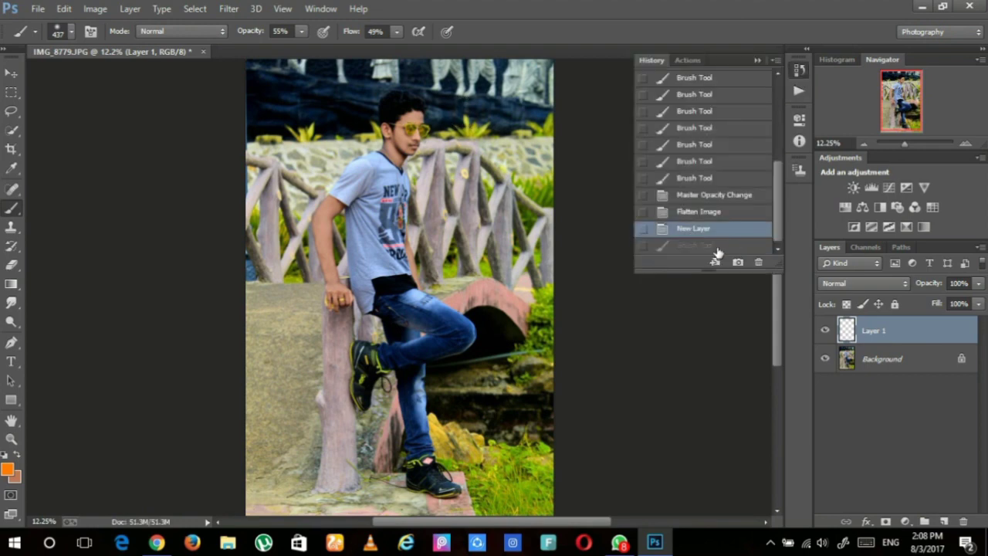
# Step: Adjust the brush hardness, set its opacity to 100%, try an orange dab on the fence, and undo it
pyautogui.rightClick(348, 204)
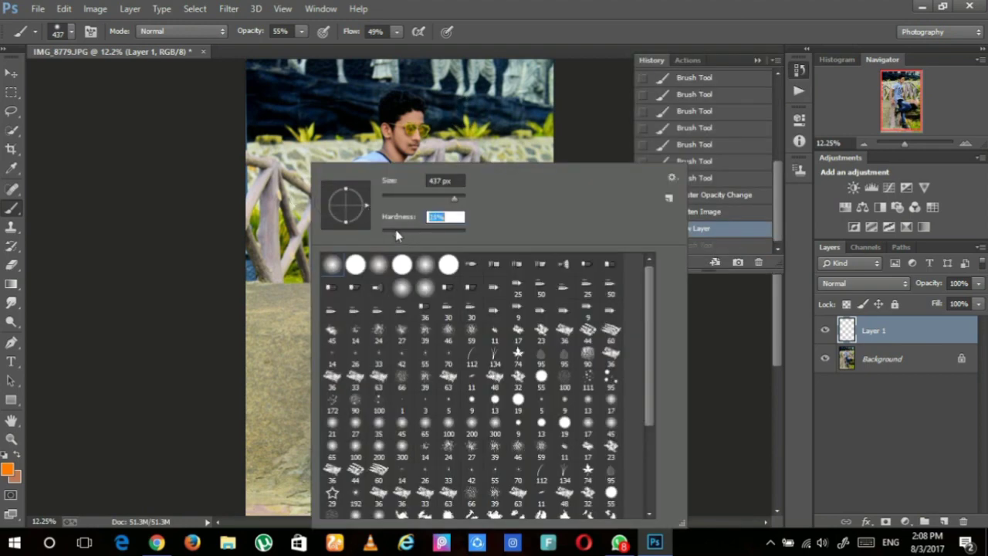
pyautogui.click(282, 31)
pyautogui.write('100')
pyautogui.press('Return')
pyautogui.click(467, 160)
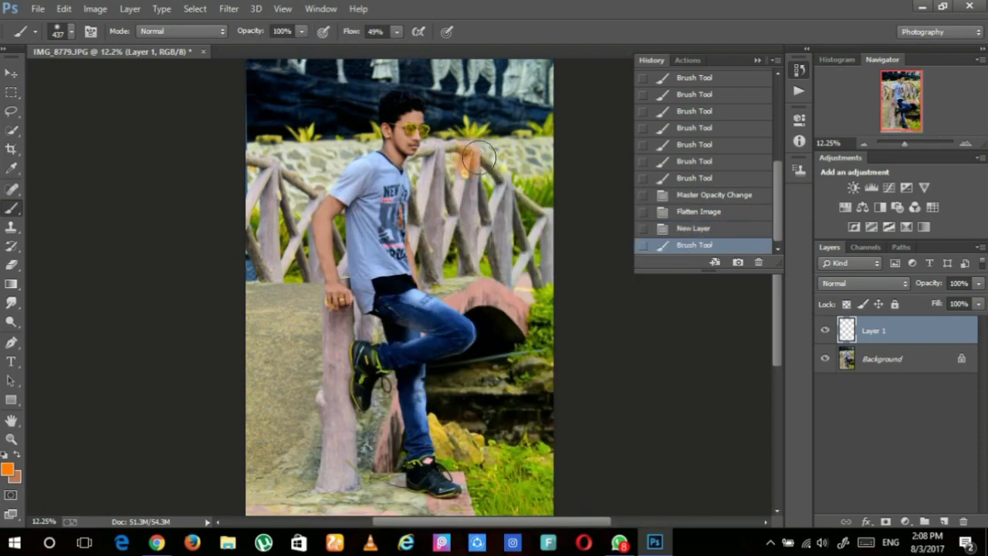
pyautogui.click(684, 229)
# Step: Set the brush flow to 77% and paint one orange dab on the fence beside the man
pyautogui.moveTo(354, 36); pyautogui.dragTo(376, 35)
pyautogui.click(452, 220)
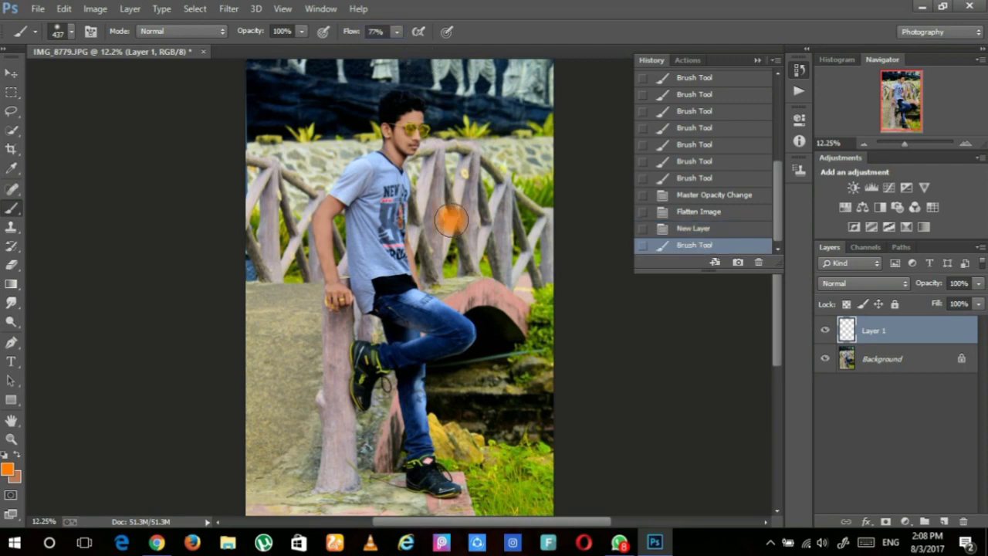
pyautogui.click(758, 60)
# Step: Enlarge the orange dab into a wide glow, shift it to the photo's right edge, and hide the transform controls
pyautogui.click(11, 72)
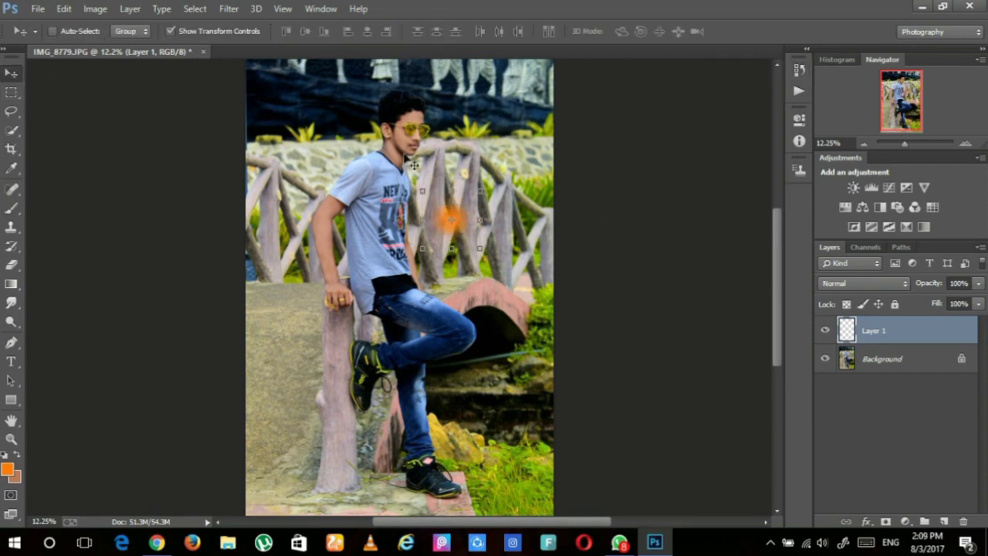
pyautogui.moveTo(479, 246)
pyautogui.mouseDown()
pyautogui.moveTo(545, 290)
pyautogui.moveTo(587, 371)
pyautogui.moveTo(495, 264)
pyautogui.mouseUp()
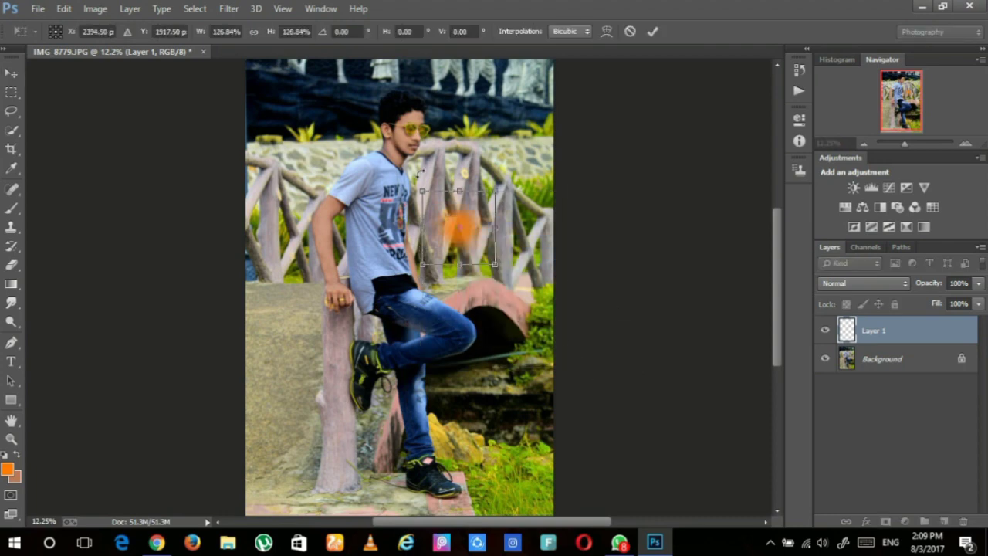
pyautogui.moveTo(422, 189); pyautogui.dragTo(301, 69)
pyautogui.moveTo(496, 268); pyautogui.dragTo(591, 360)
pyautogui.moveTo(482, 232); pyautogui.dragTo(530, 226)
pyautogui.click(652, 32)
pyautogui.click(257, 34)
# Step: Set the glow layer's blend mode to Screen and reposition it over the upper-right background near the fence
pyautogui.click(862, 285)
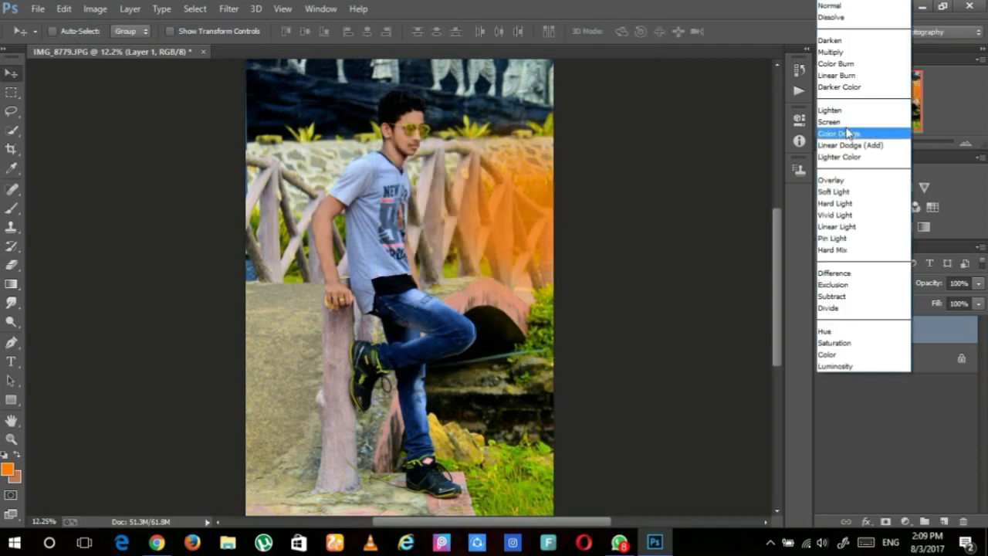
pyautogui.click(868, 120)
pyautogui.moveTo(522, 226); pyautogui.dragTo(556, 133)
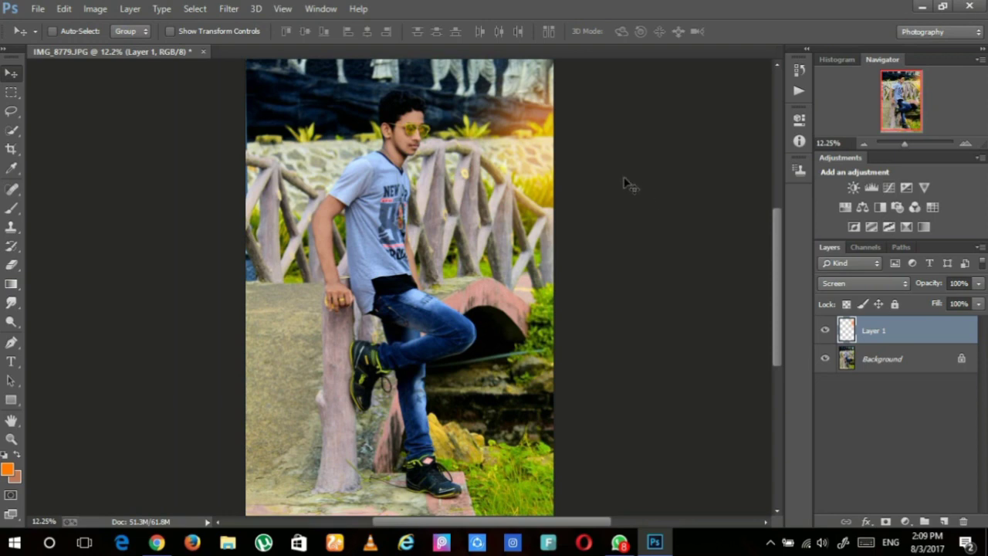
pyautogui.moveTo(511, 156)
pyautogui.mouseDown()
pyautogui.moveTo(503, 116)
pyautogui.moveTo(530, 170)
pyautogui.moveTo(509, 145)
pyautogui.mouseUp()
# Step: Flatten the glow layer and the Background into a single layer
pyautogui.rightClick(955, 335)
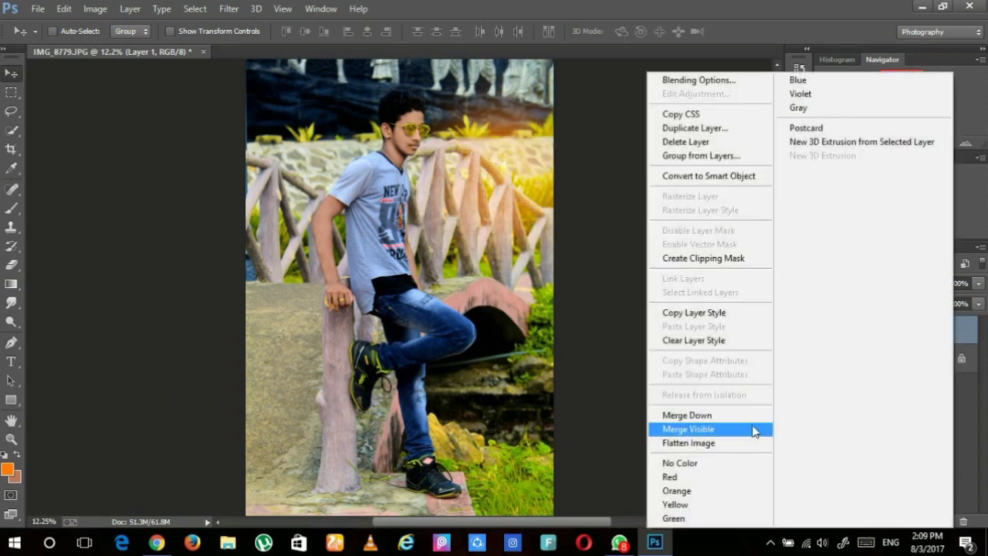
pyautogui.click(737, 443)
pyautogui.scroll(-5, 765, 166)
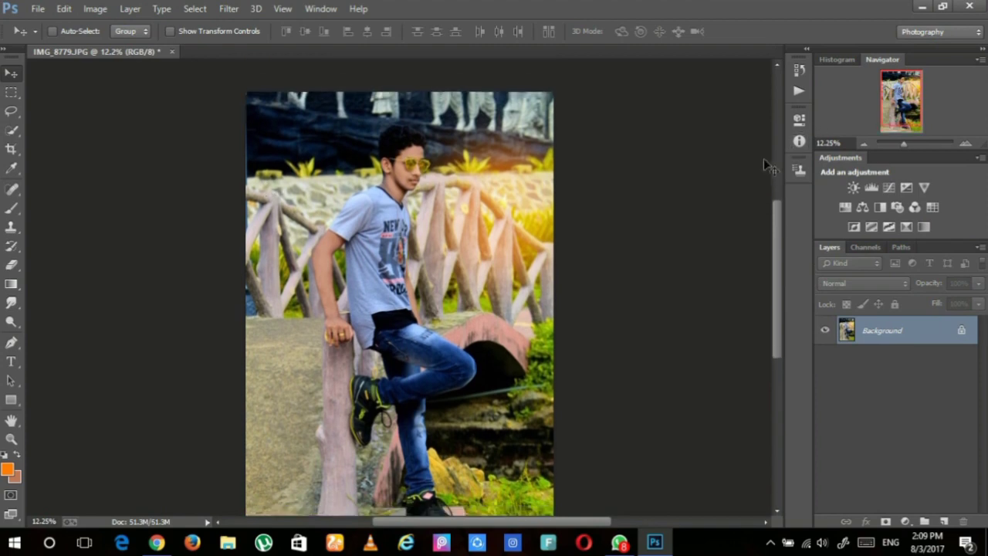
# Step: Open the flattened photo in the Camera Raw Filter and raise Whites to +22 and Highlights to about +20
pyautogui.click(228, 9)
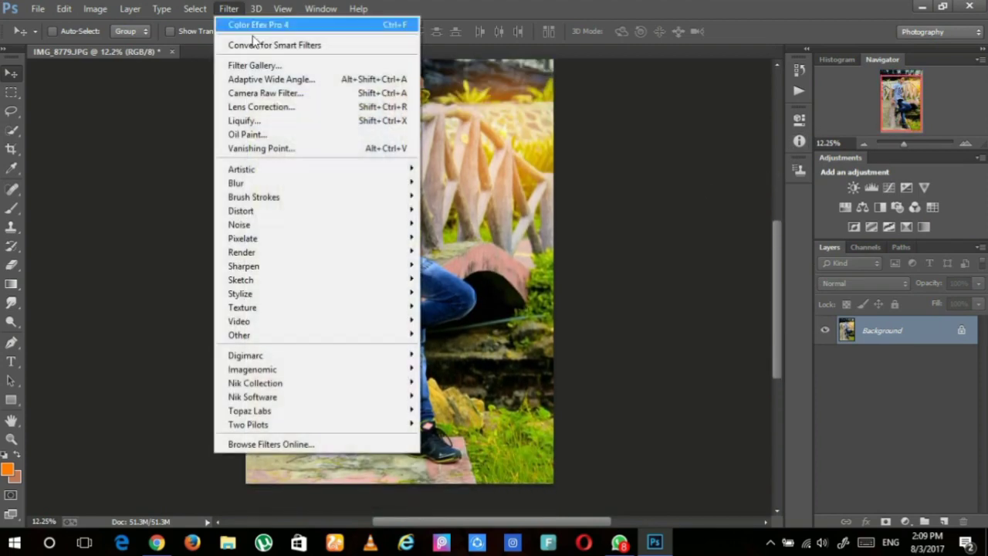
pyautogui.click(252, 94)
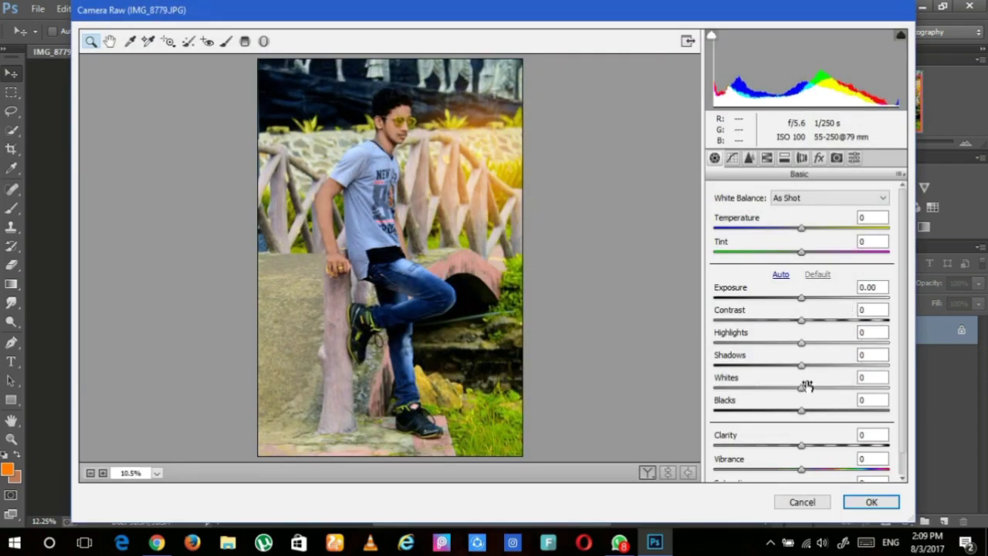
pyautogui.moveTo(814, 390); pyautogui.dragTo(819, 391)
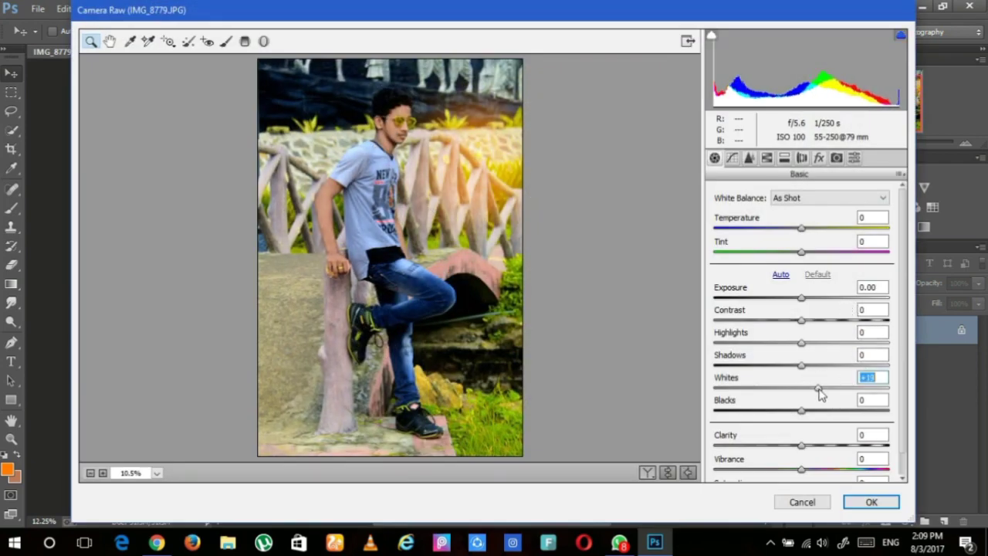
pyautogui.moveTo(801, 342); pyautogui.dragTo(818, 344)
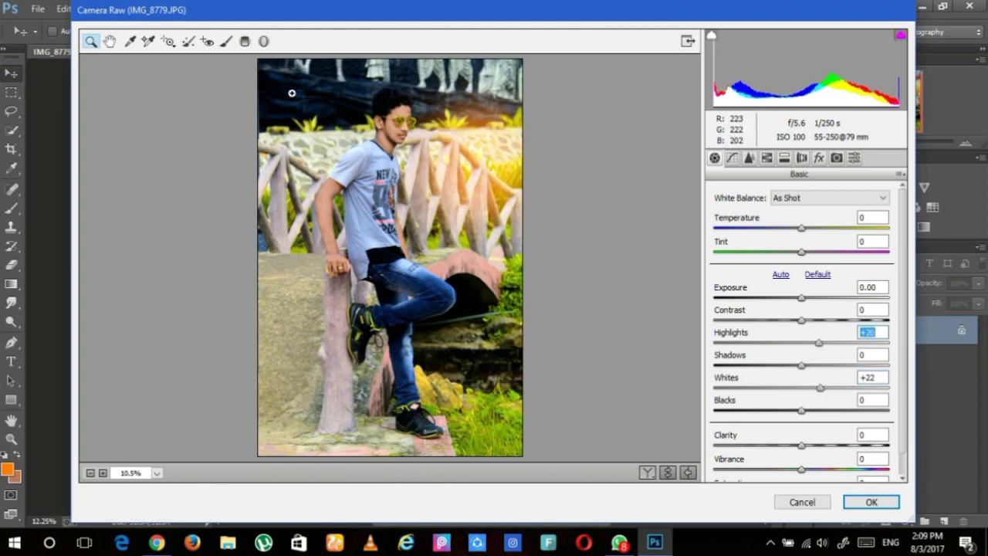
# Step: Add a graduated filter running from the upper-left backdrop to the right edge, plus a large radial filter around the man
pyautogui.click(245, 42)
pyautogui.moveTo(312, 94); pyautogui.dragTo(496, 117)
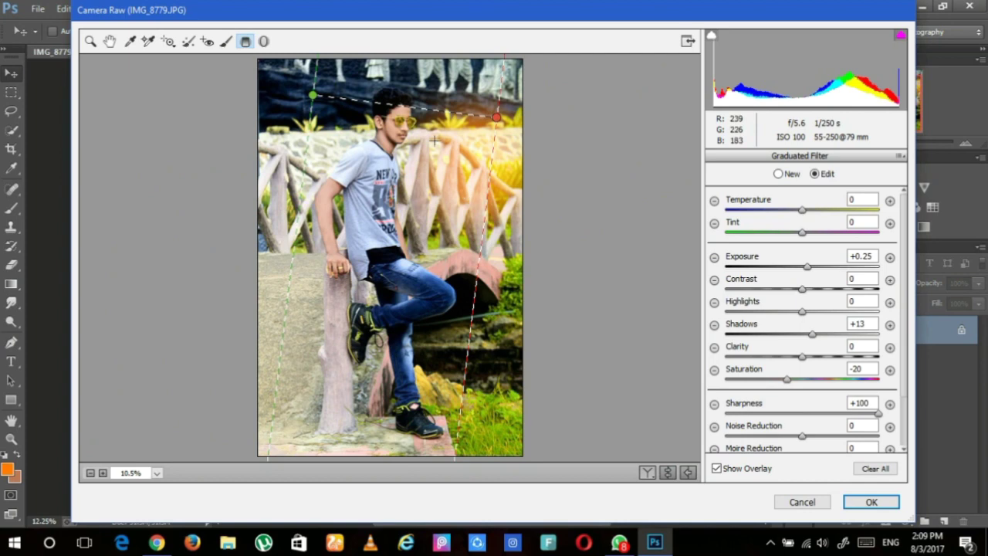
pyautogui.click(264, 40)
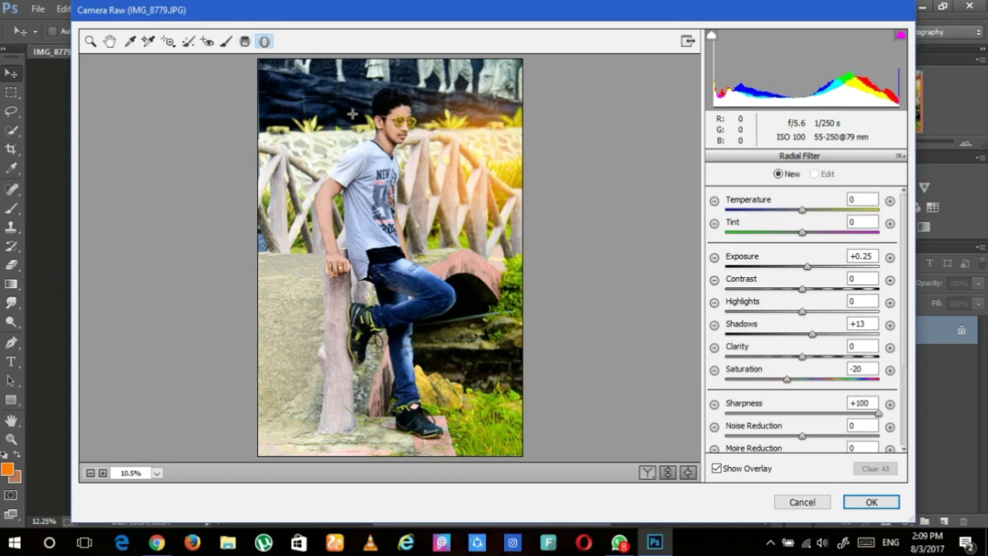
pyautogui.moveTo(327, 107); pyautogui.dragTo(648, 407)
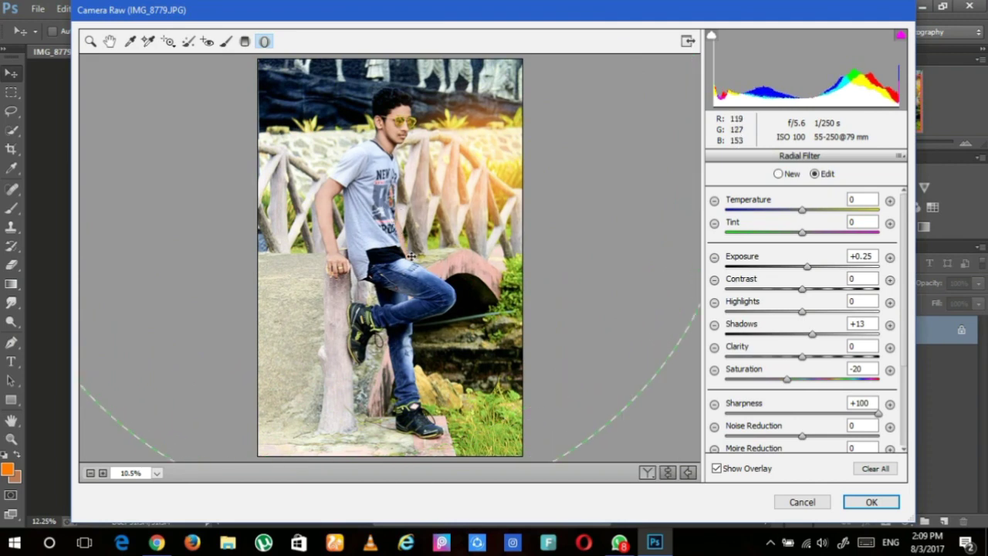
# Step: Set the radial filter's Exposure to -1.05, Shadows to -93 and Clarity to -29, shift it slightly up and right, and apply the Camera Raw adjustments
pyautogui.moveTo(807, 266); pyautogui.dragTo(794, 269)
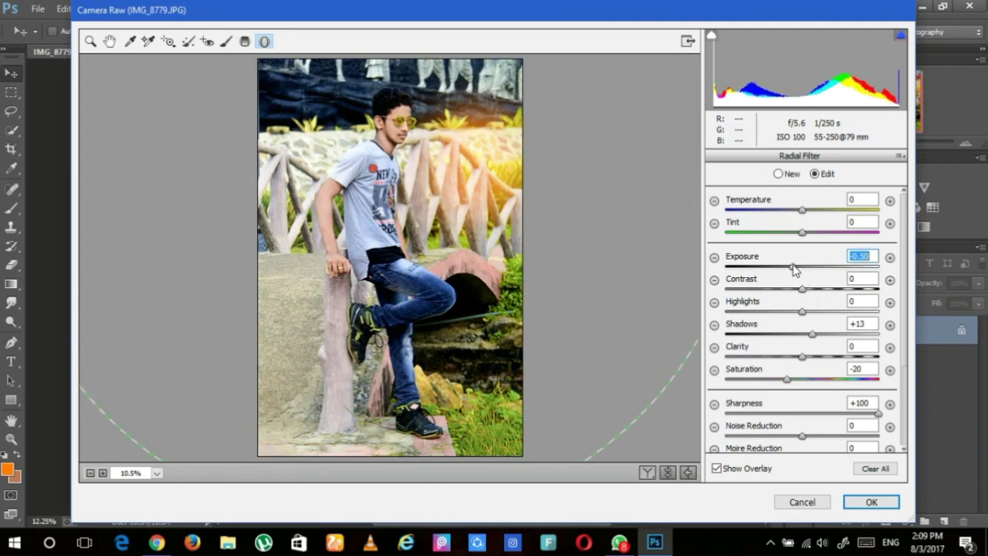
pyautogui.moveTo(808, 337); pyautogui.dragTo(721, 324)
pyautogui.moveTo(768, 271); pyautogui.dragTo(762, 268)
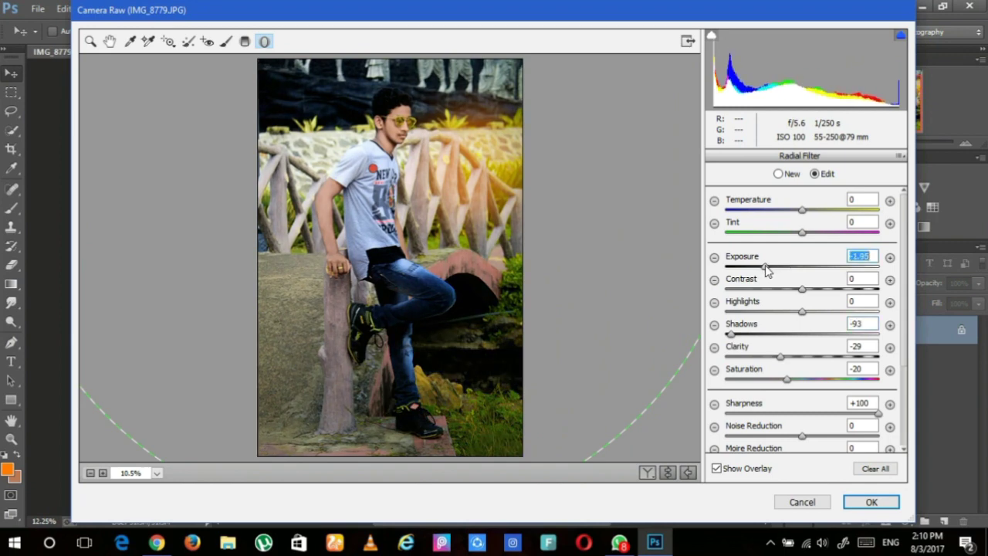
pyautogui.click(781, 267)
pyautogui.moveTo(381, 256)
pyautogui.mouseDown()
pyautogui.moveTo(392, 154)
pyautogui.moveTo(392, 241)
pyautogui.mouseUp()
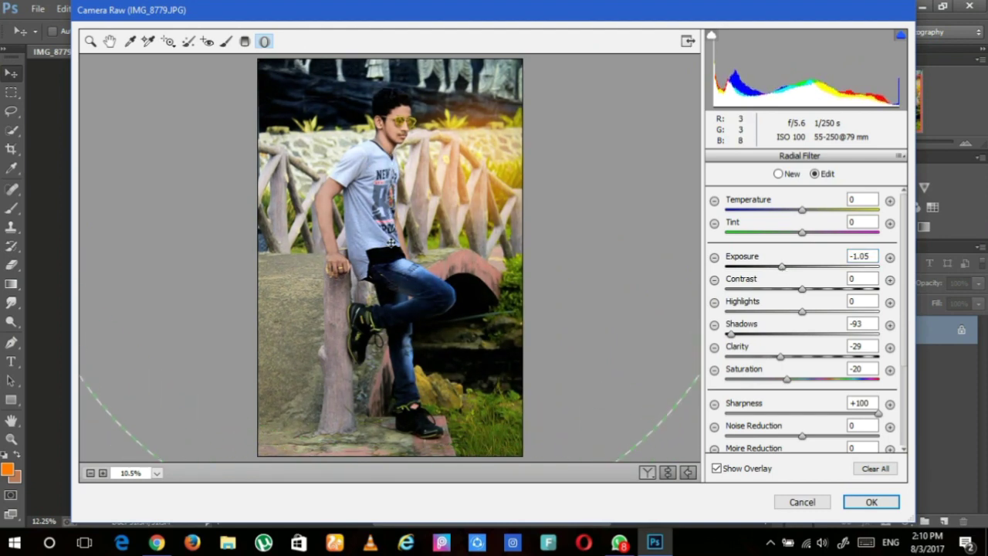
pyautogui.click(870, 501)
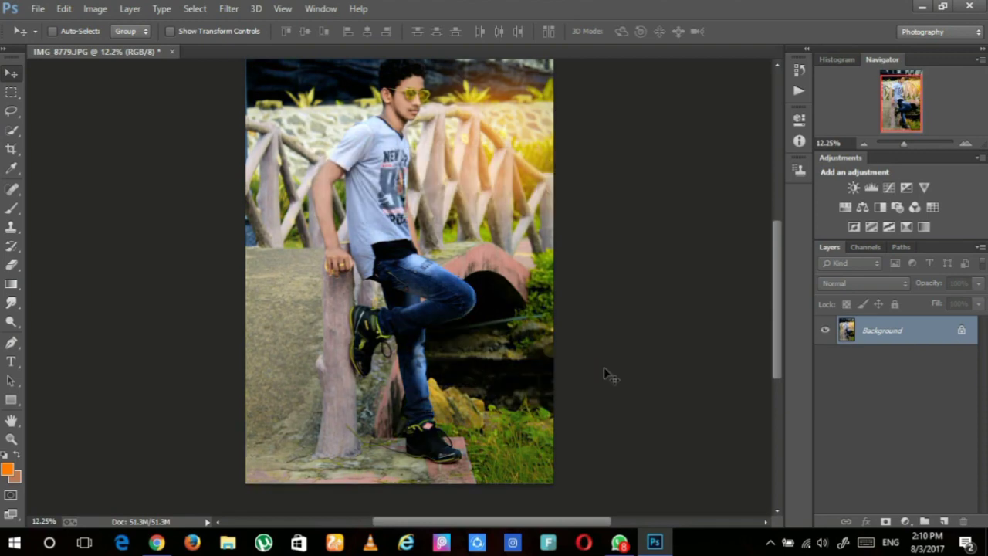
pyautogui.moveTo(903, 145)
pyautogui.mouseDown()
pyautogui.moveTo(895, 150)
pyautogui.moveTo(906, 153)
pyautogui.mouseUp()
pyautogui.click(770, 542)
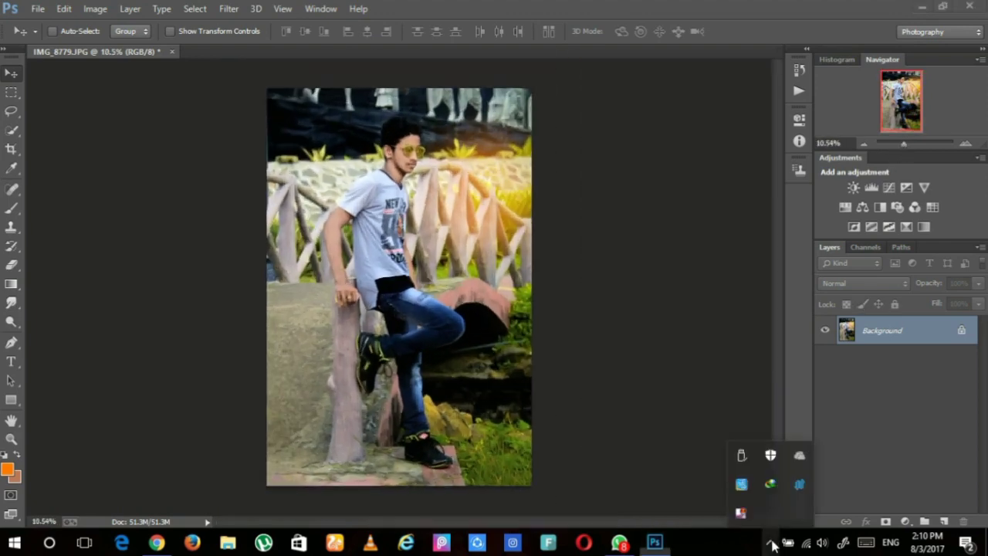
pyautogui.rightClick(741, 511)
pyautogui.click(686, 449)
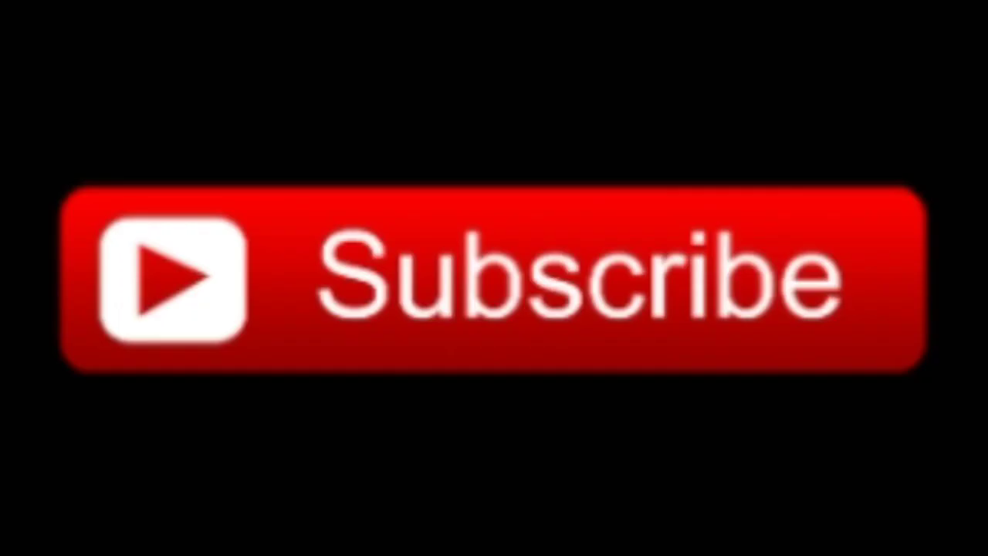